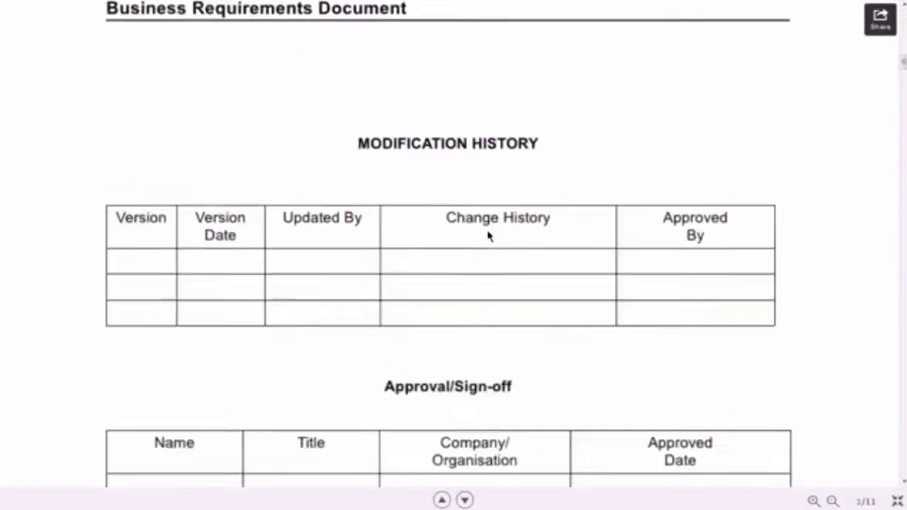
Place a Google Map under the welcome text, preview the homepage, and drop the Food Pics album card
drag(93, 207, 287, 315)
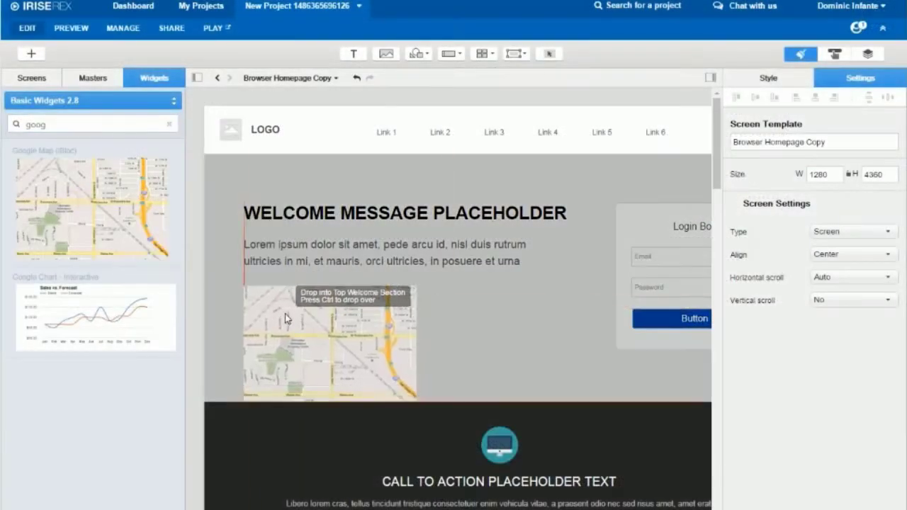
click(489, 255)
shift+click(428, 212)
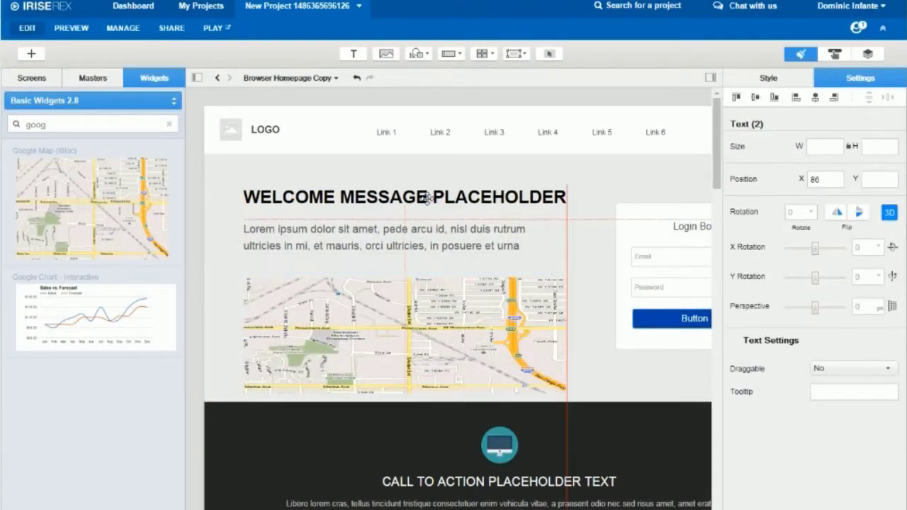
drag(419, 307, 419, 297)
click(71, 27)
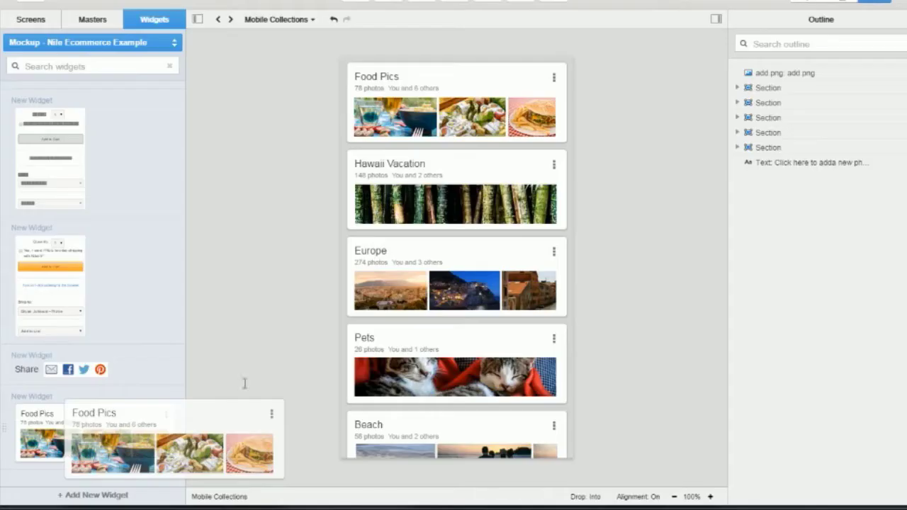
drag(244, 383, 460, 317)
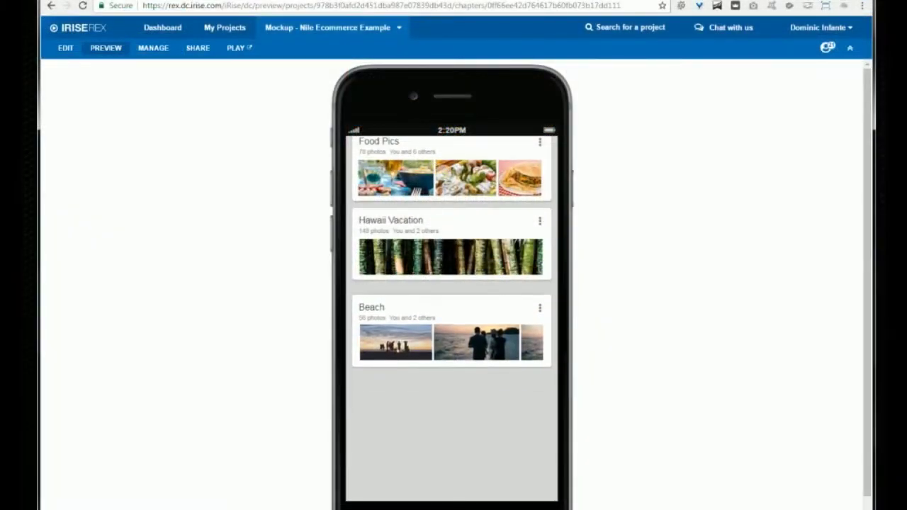
scroll(456, 347, down, 3)
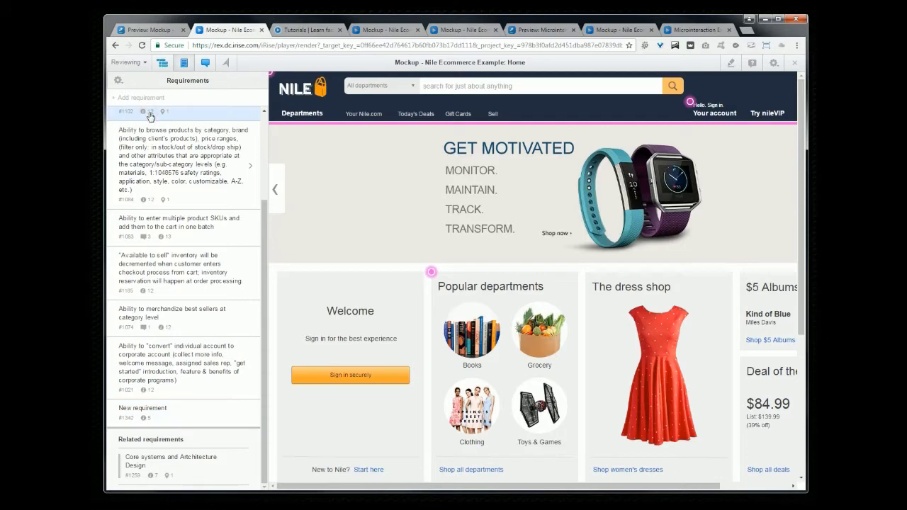
Adjust requirement #1102's field choices and place the Product Review Popup on the product page
click(150, 116)
drag(305, 159, 306, 202)
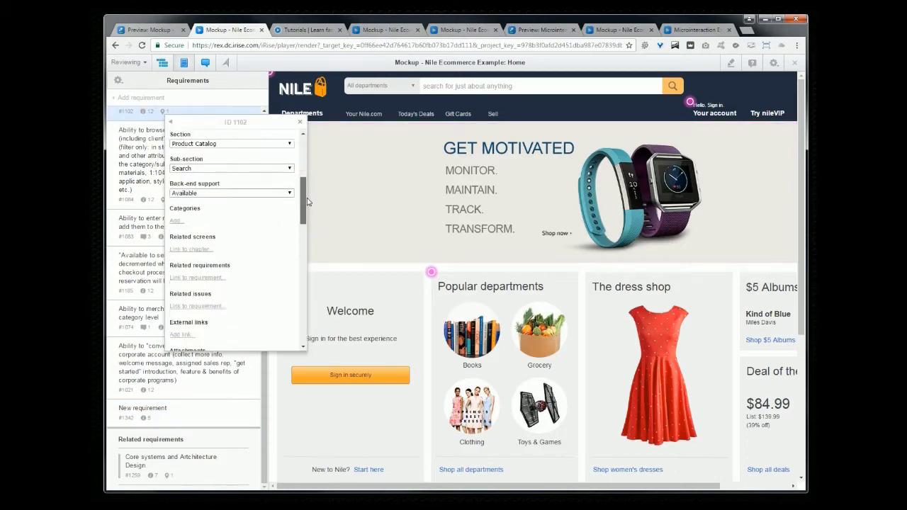
click(269, 212)
click(277, 174)
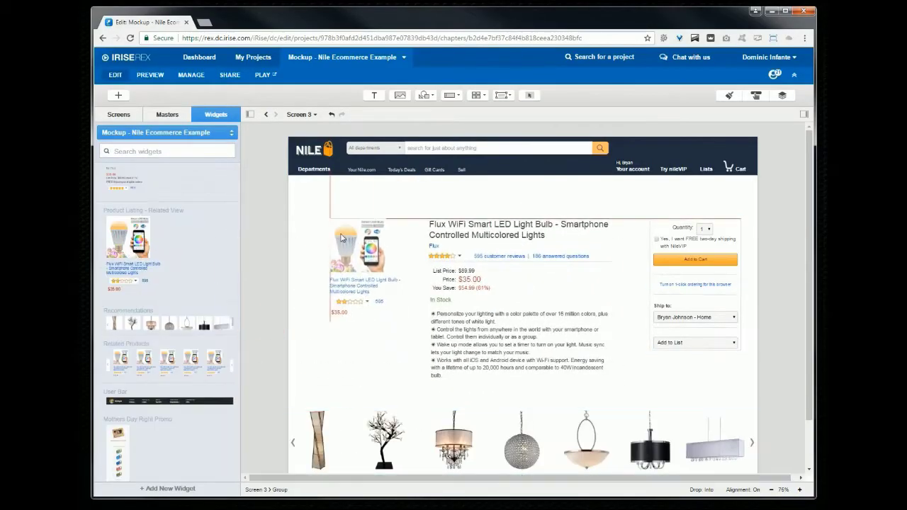
scroll(225, 283, down, 5)
drag(156, 326, 310, 341)
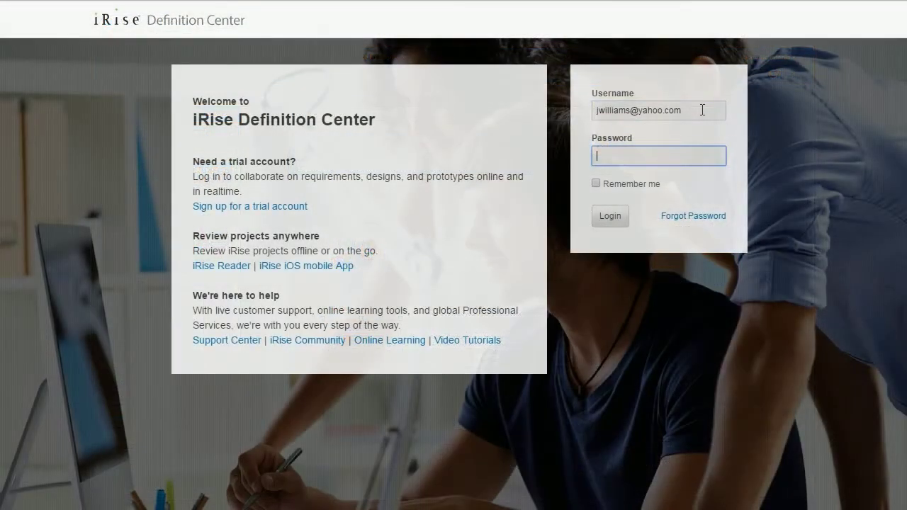
Log in and place the title placeholder, call-to-action button and footer mail icon
click(606, 221)
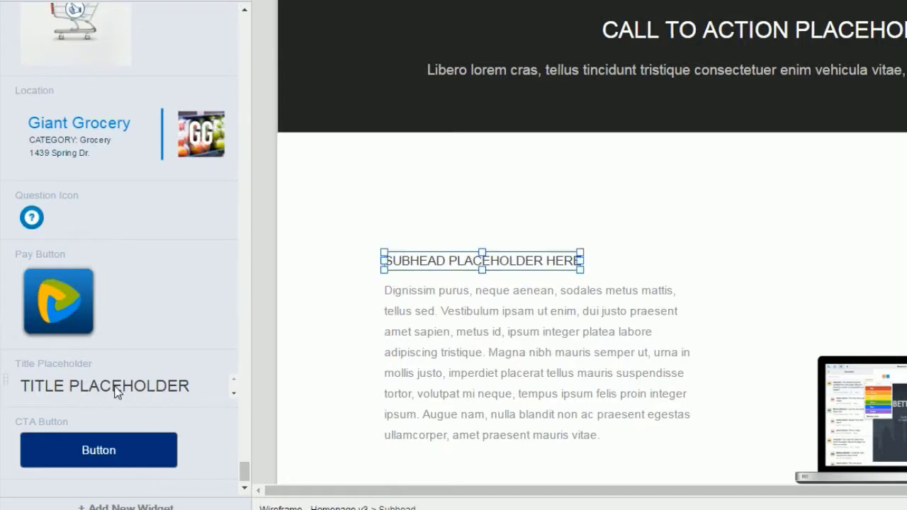
drag(116, 392, 483, 229)
drag(98, 450, 468, 460)
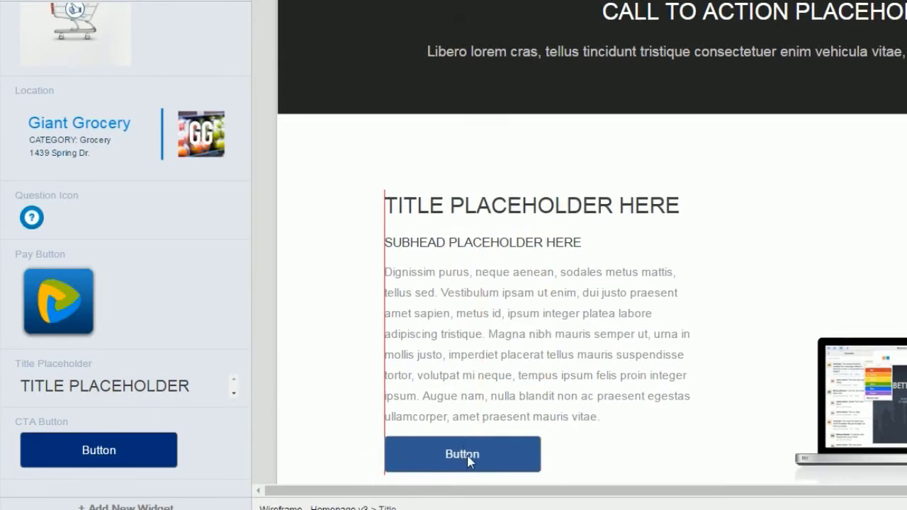
drag(468, 460, 468, 461)
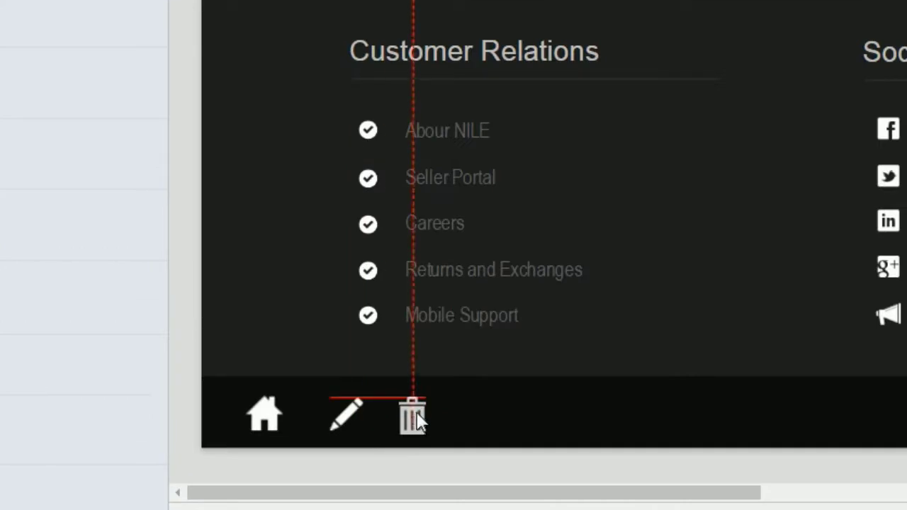
drag(418, 419, 539, 429)
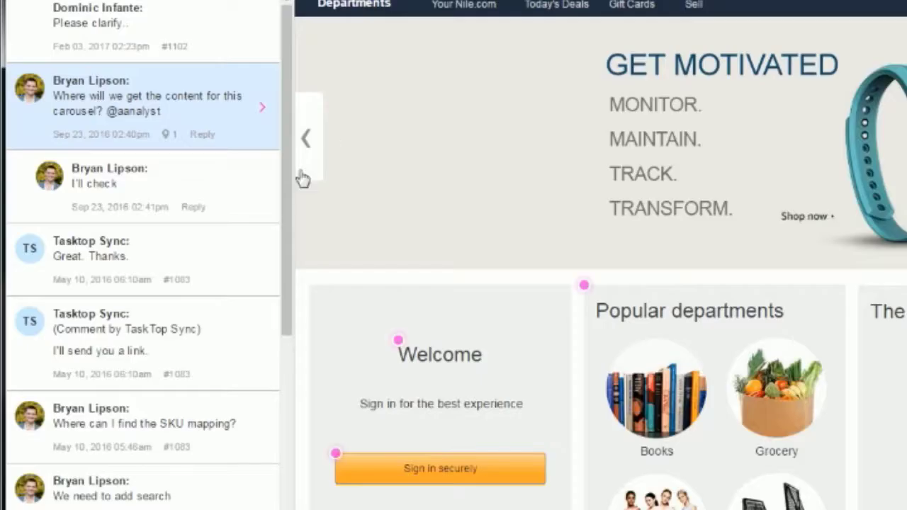
click(204, 135)
text(Hheck with @a)
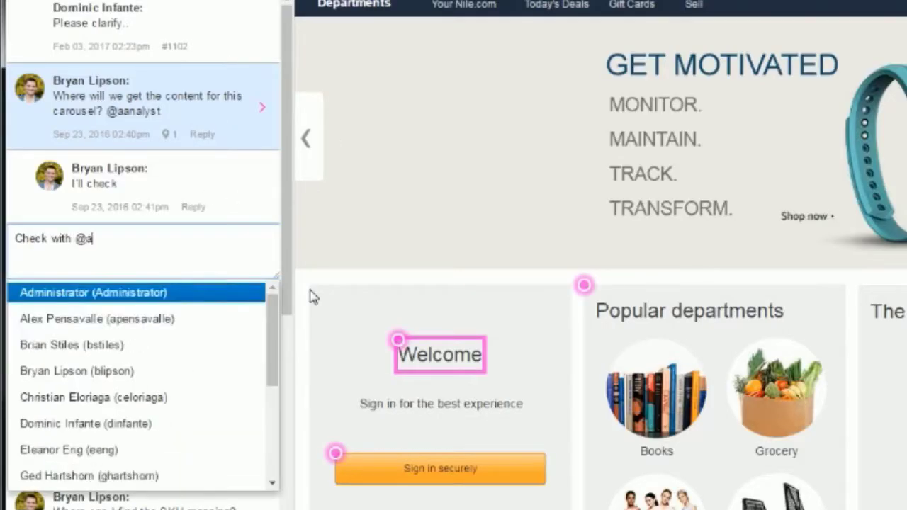
click(81, 320)
key(Return)
click(269, 83)
Bring up the comment's colour tagging options and the requirement's Type choices
click(280, 131)
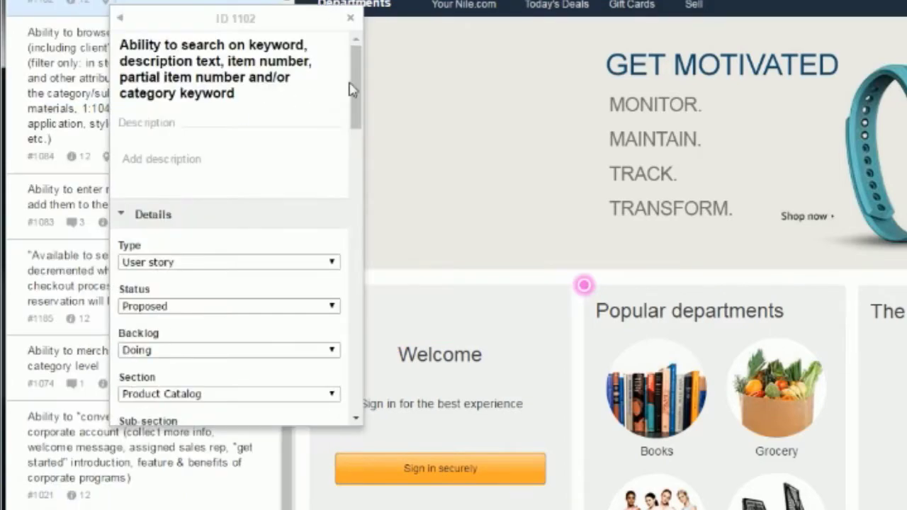
drag(350, 90, 365, 160)
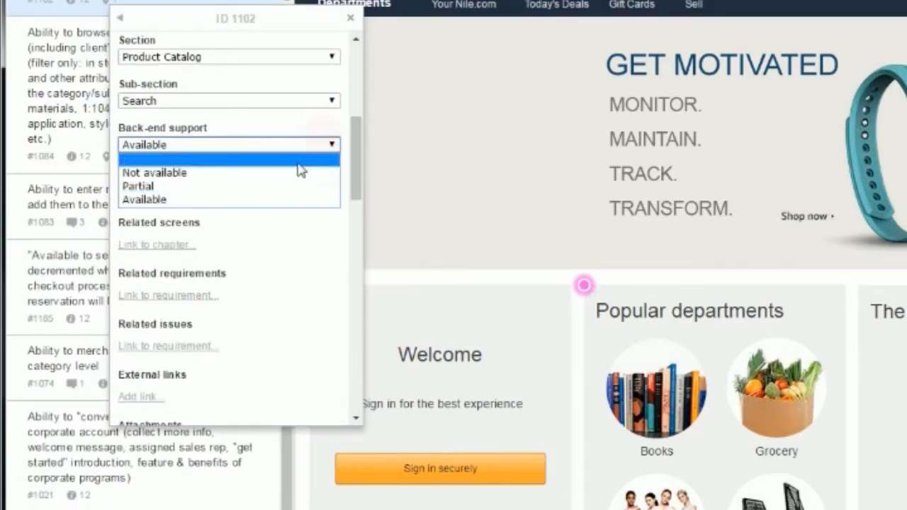
scroll(350, 171, up, 3)
click(312, 108)
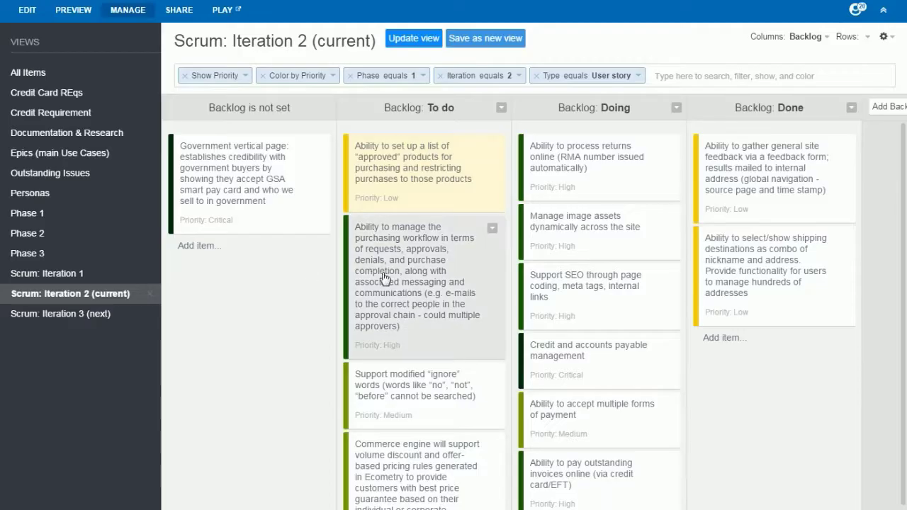
Move the purchasing-workflow card into Doing and the image-assets card into Done, then expand story 1027
drag(389, 280, 617, 269)
drag(567, 223, 769, 340)
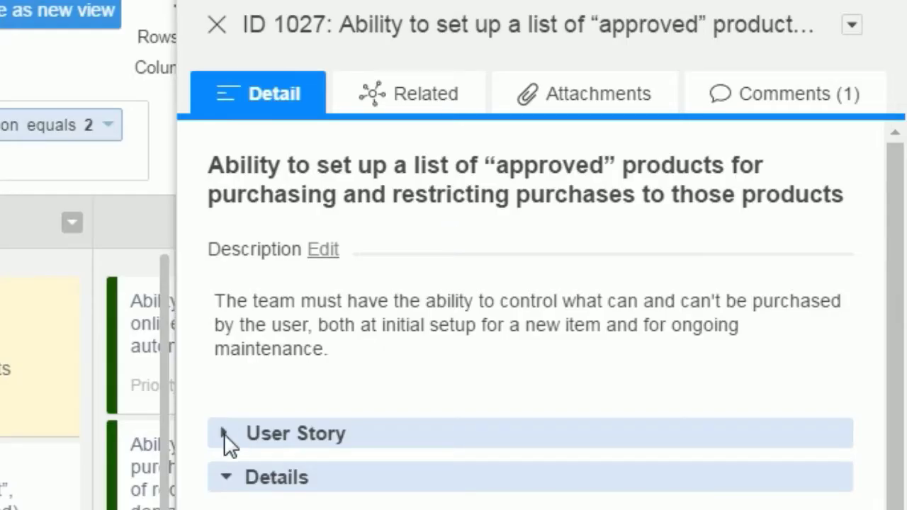
click(224, 433)
Give story 1027 3 points and Persona 2, then select the first sketch image
scroll(399, 453, down, 8)
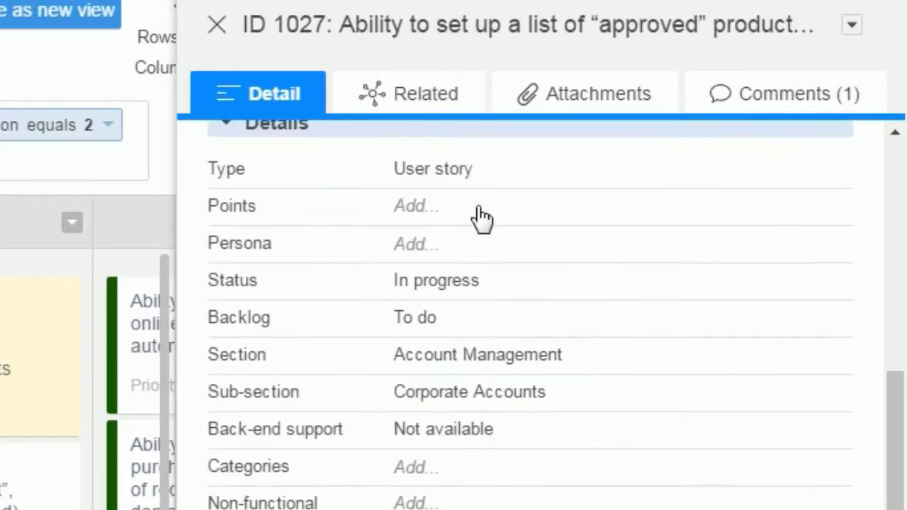
click(418, 207)
click(231, 359)
click(413, 244)
click(418, 311)
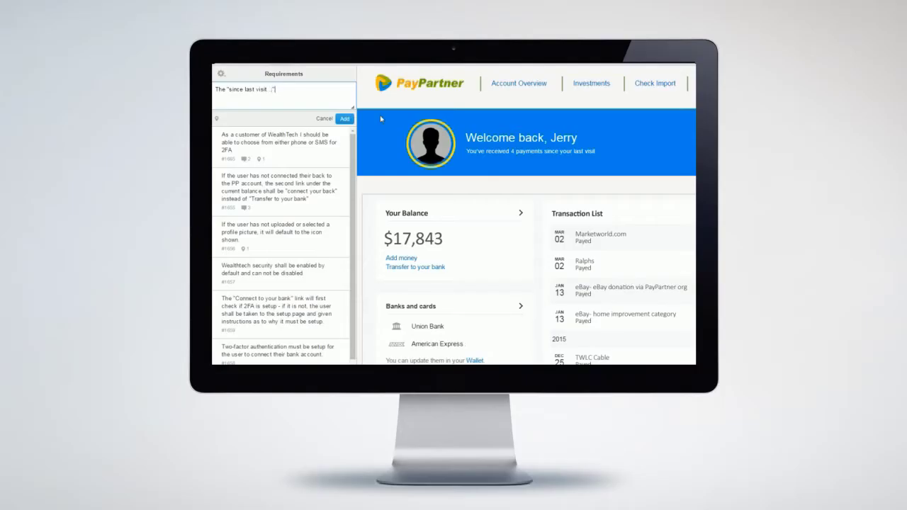
text(mess)
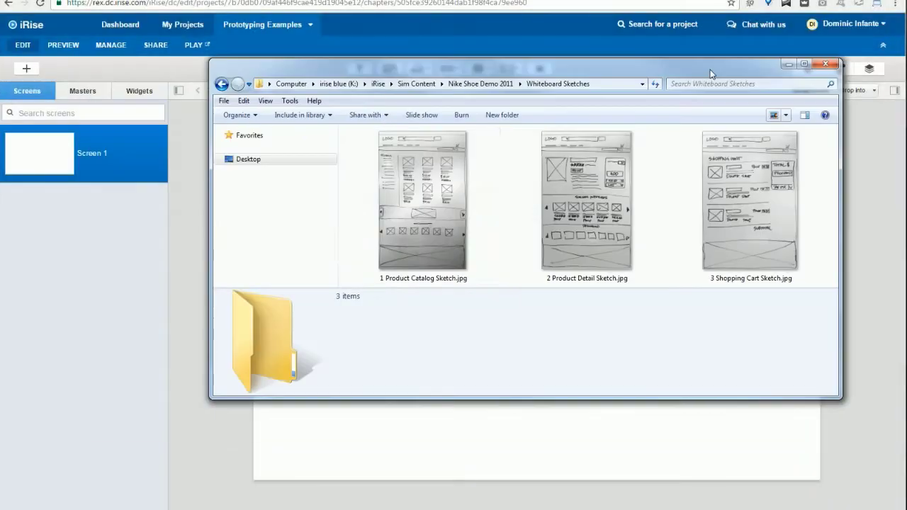
click(423, 200)
Add the three sketches as screens and draw a text input over the sketched search box
shift+click(747, 201)
mouse_move(747, 201)
mouse_down()
mouse_move(241, 301)
mouse_move(42, 257)
mouse_up()
click(449, 69)
drag(169, 142, 188, 154)
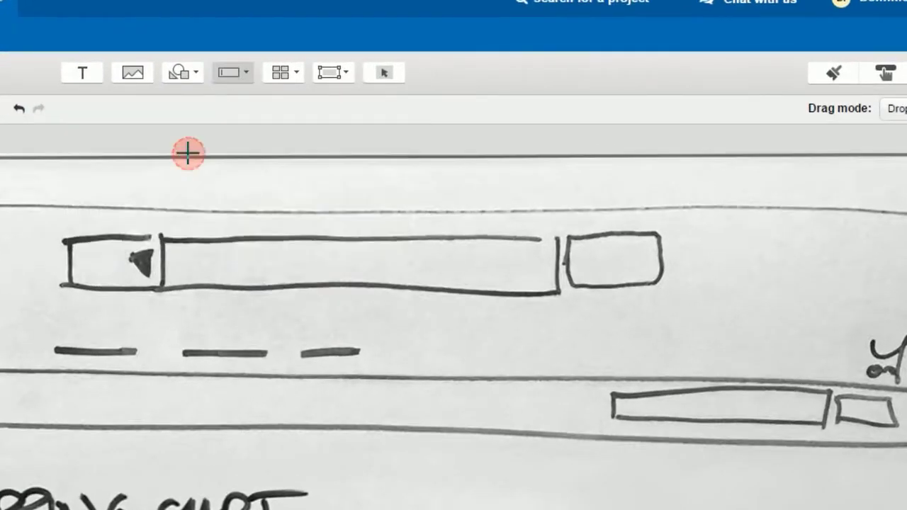
drag(756, 423, 827, 425)
click(229, 72)
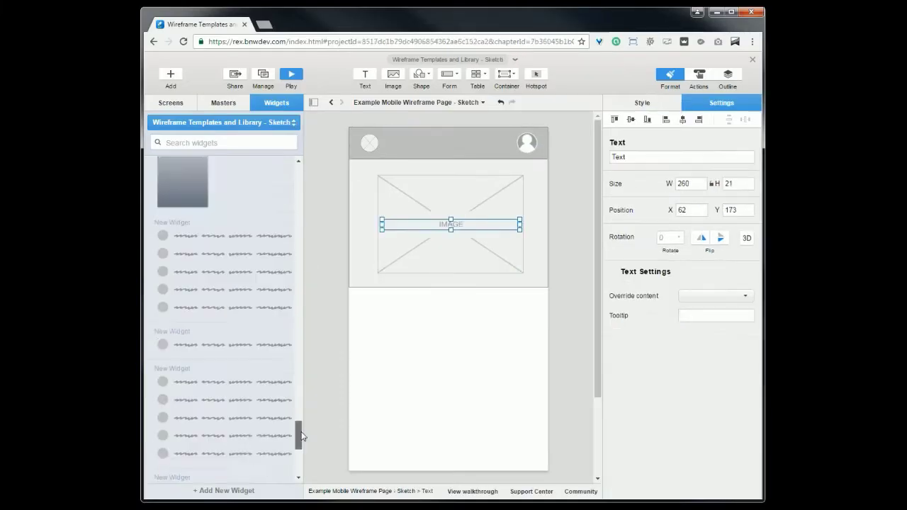
drag(300, 473, 301, 432)
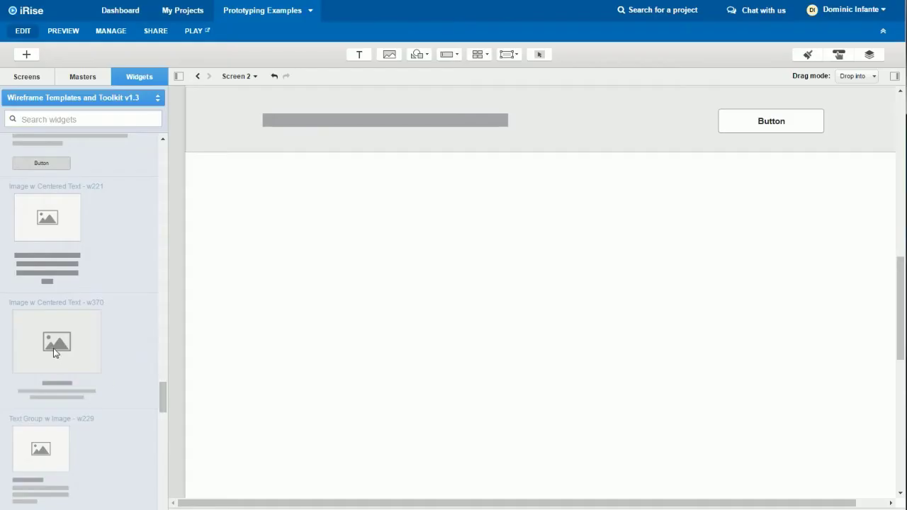
Place two image-and-text groups and an image slider placeholder on Screen 2
drag(50, 345, 189, 328)
scroll(166, 419, down, 3)
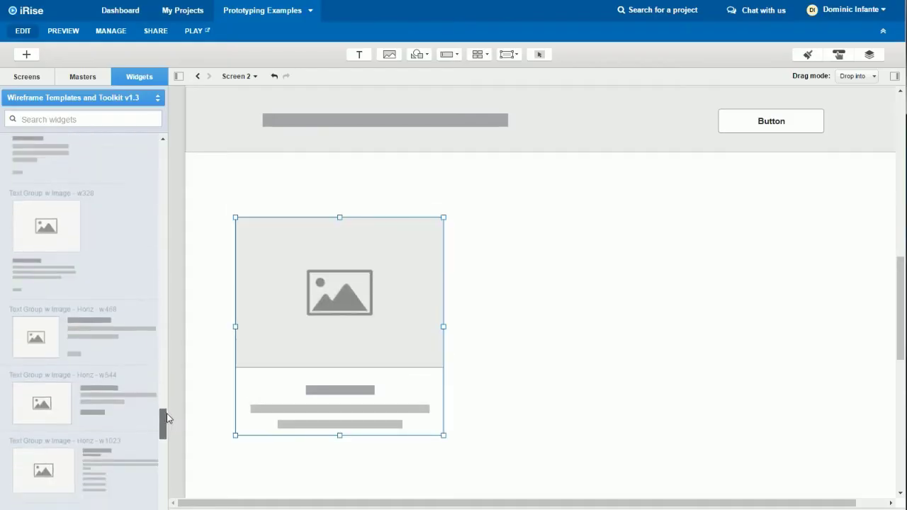
drag(42, 293, 565, 249)
drag(45, 328, 536, 373)
scroll(435, 318, down, 5)
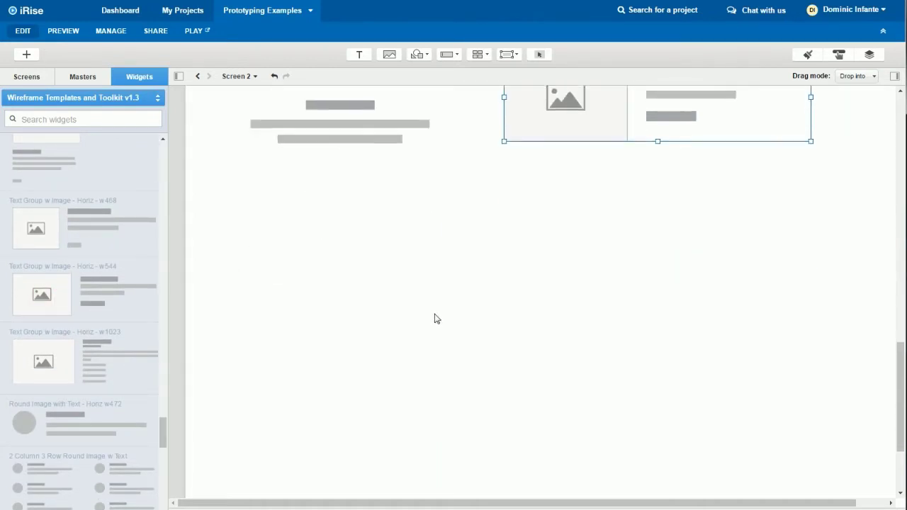
scroll(170, 466, down, 5)
drag(43, 294, 211, 168)
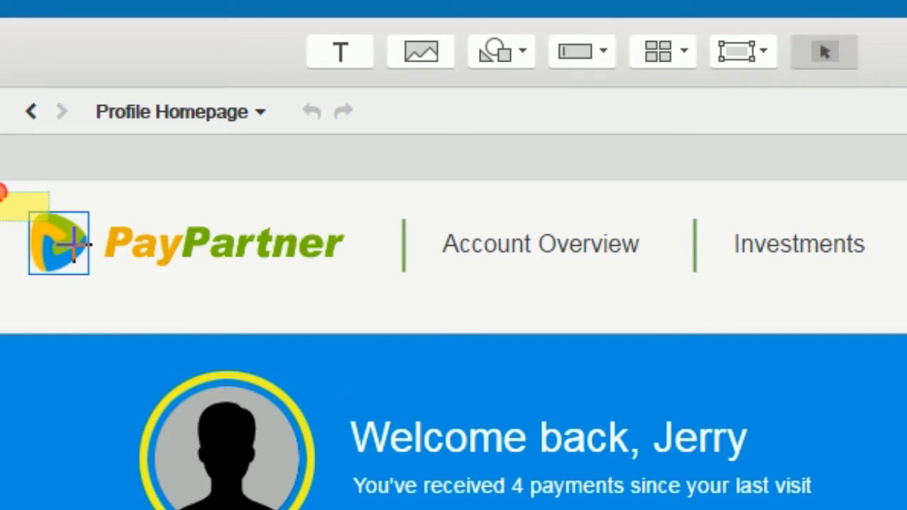
Draw a click hotspot over the PayPartner logo and a 301×318 section above SIGNUP
drag(73, 243, 371, 305)
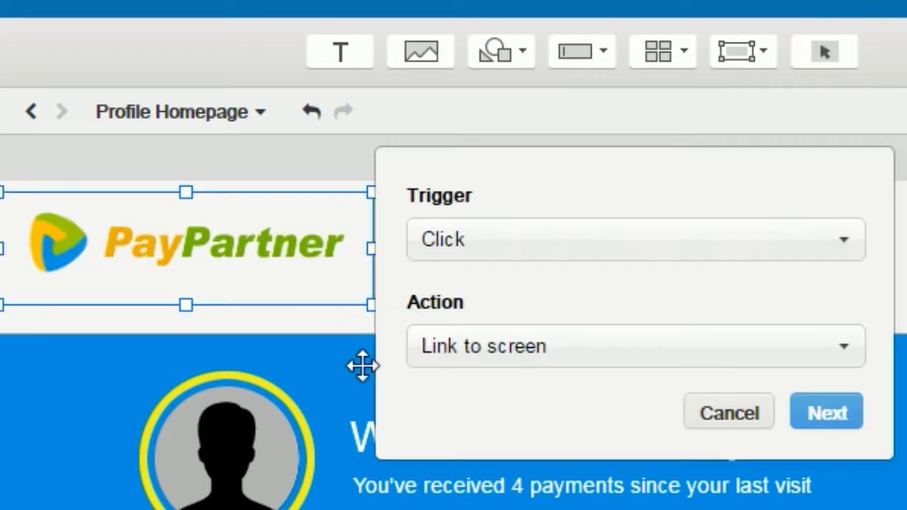
click(683, 347)
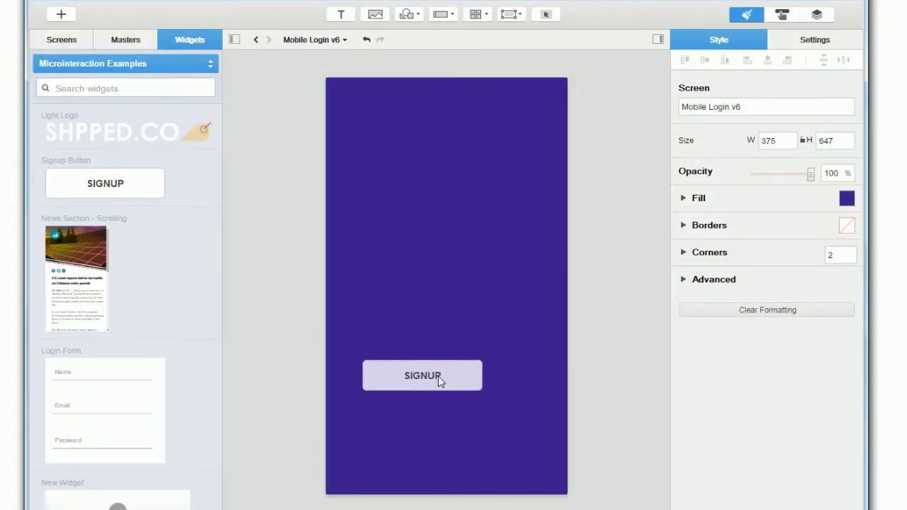
click(462, 429)
click(510, 15)
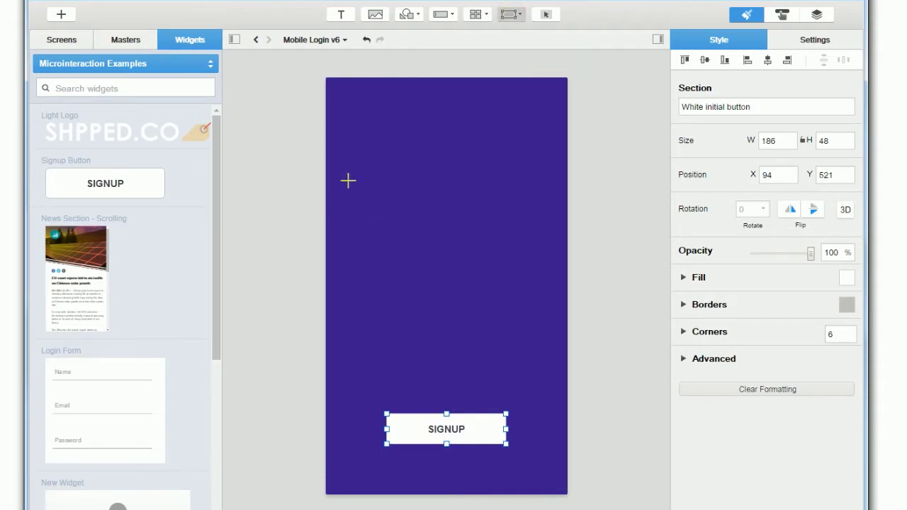
drag(348, 181, 544, 386)
Draw a text input near the top of the Mobile Login section
click(432, 14)
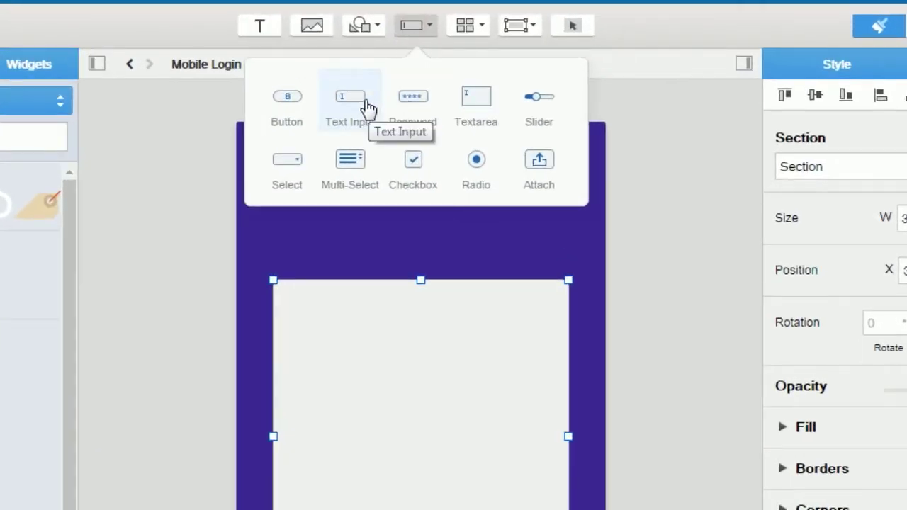
click(363, 97)
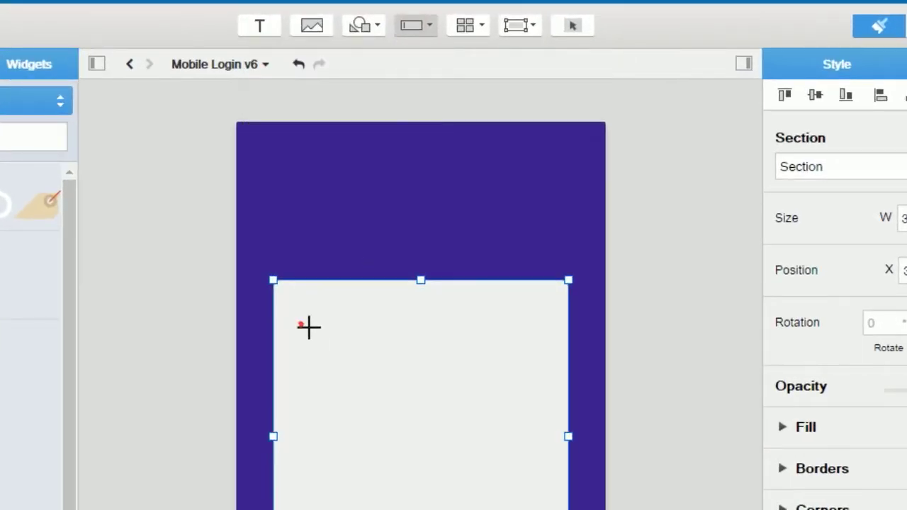
drag(542, 388, 300, 324)
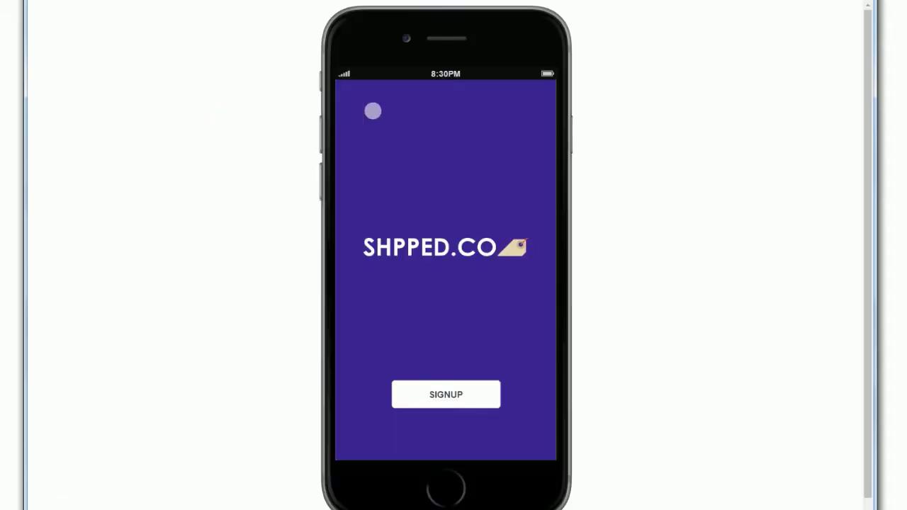
Play the prototype from the splash screen to signup, and calculate interest for 5 years
click(461, 394)
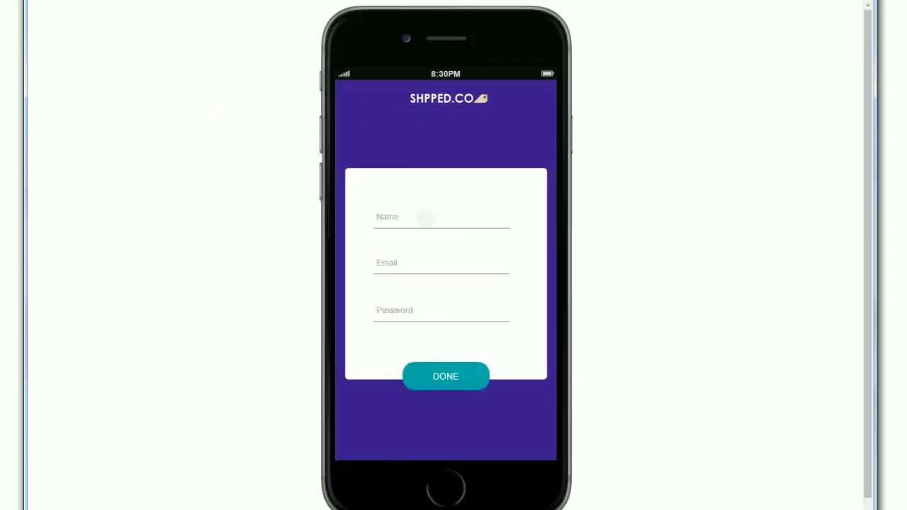
click(426, 217)
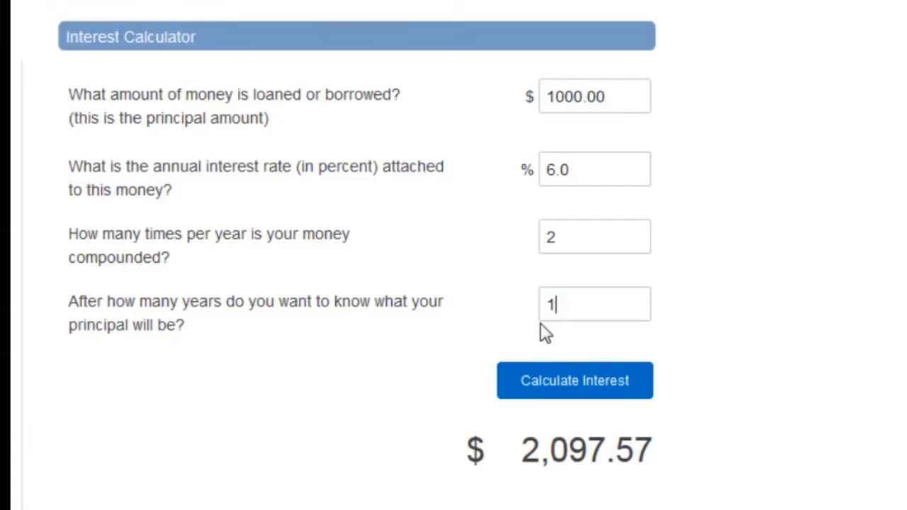
text(5)
click(550, 393)
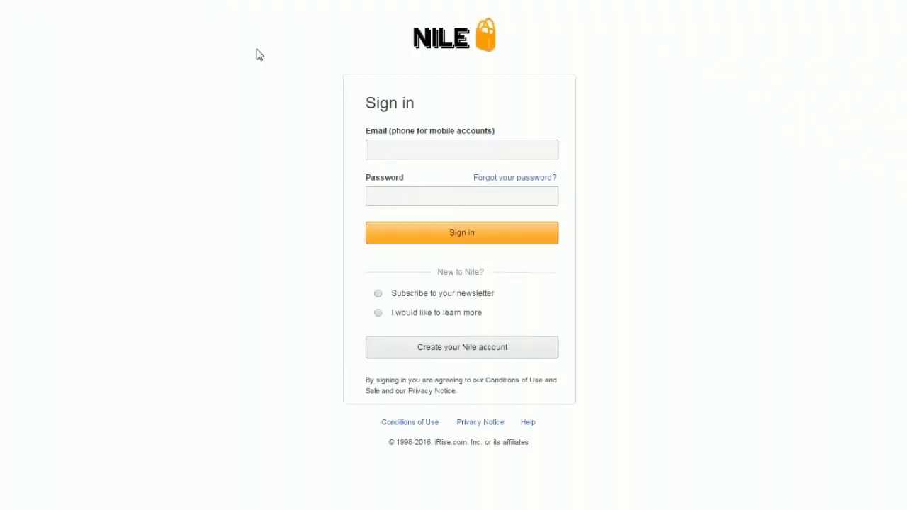
Trigger the wrong-password error on the Nile sign-in page, then get a shareable project link
click(487, 234)
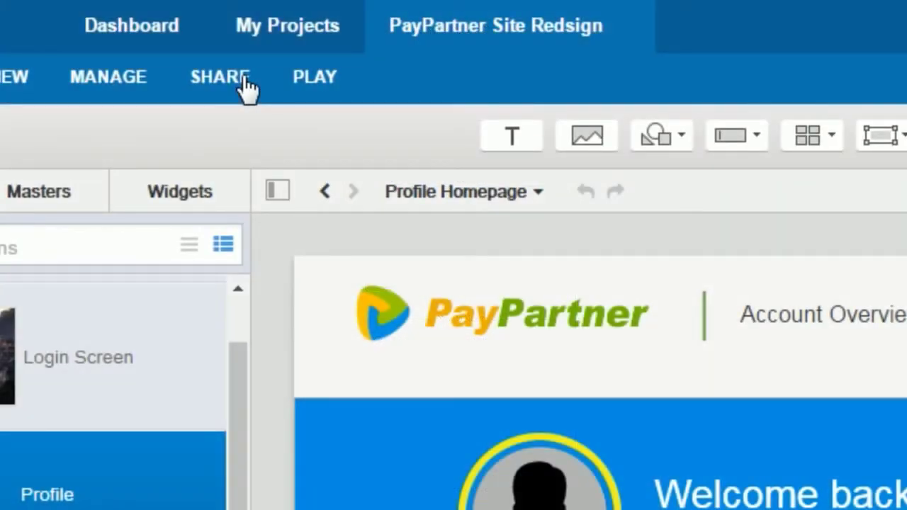
click(243, 82)
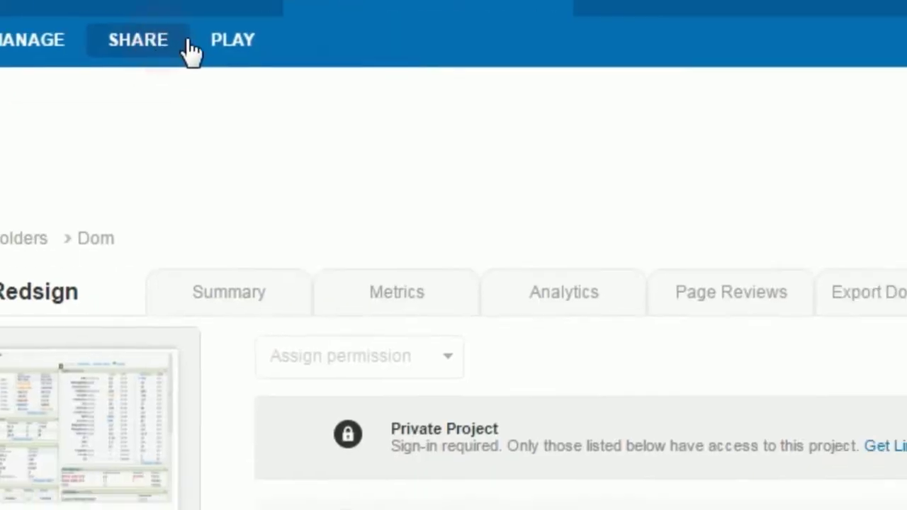
click(532, 93)
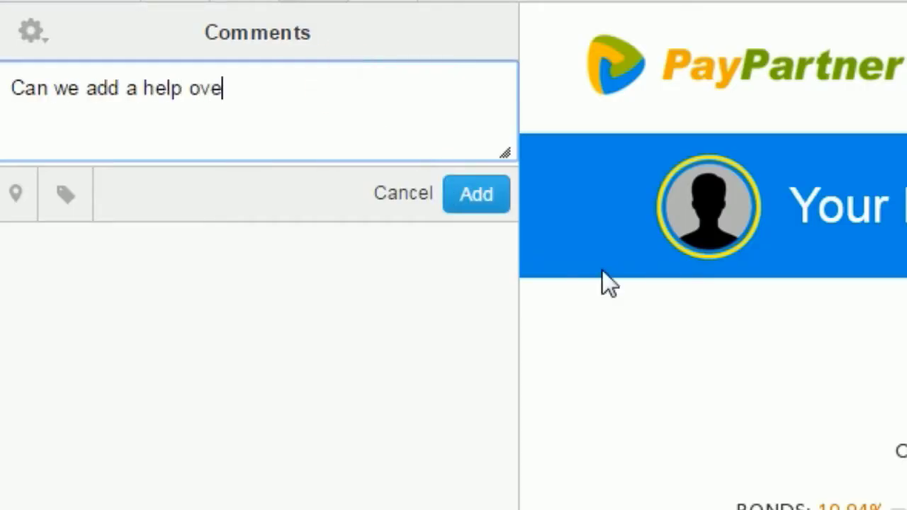
Show the Deli product card's linked requirement and outline another requirement's screen element
text(rlay screen to)
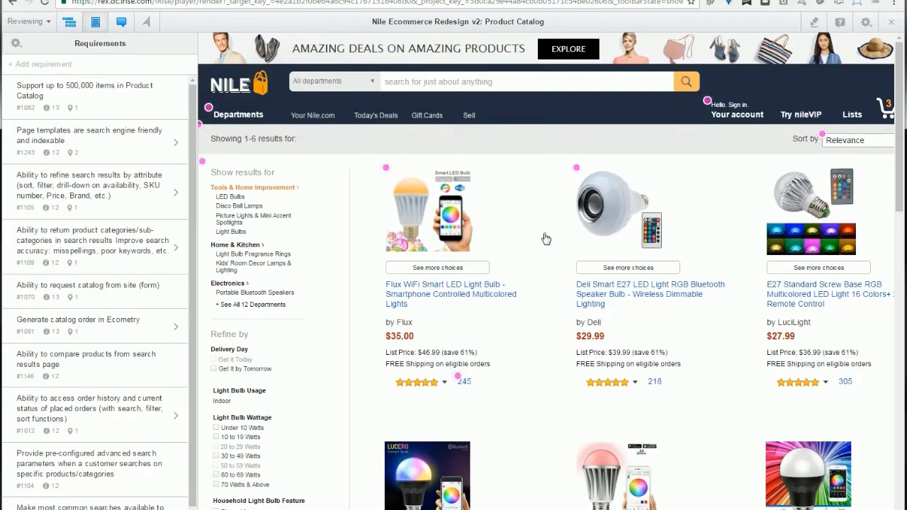
click(579, 168)
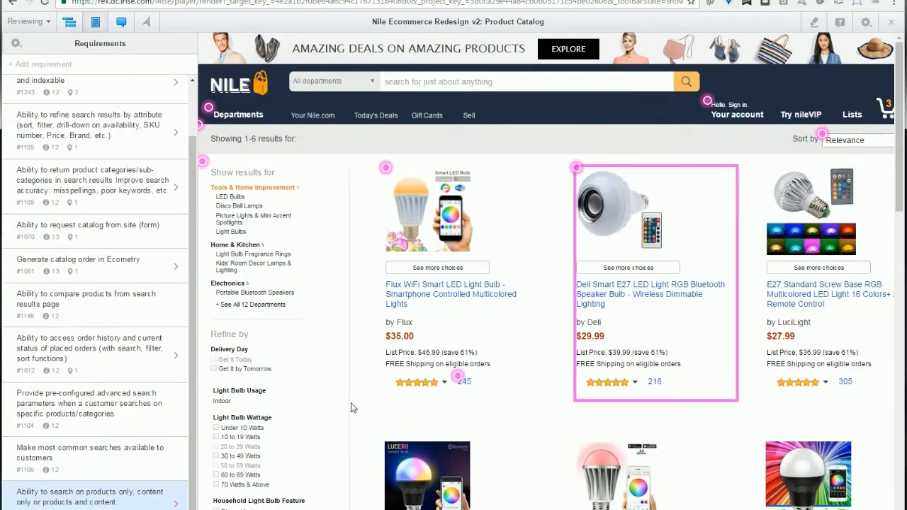
click(144, 184)
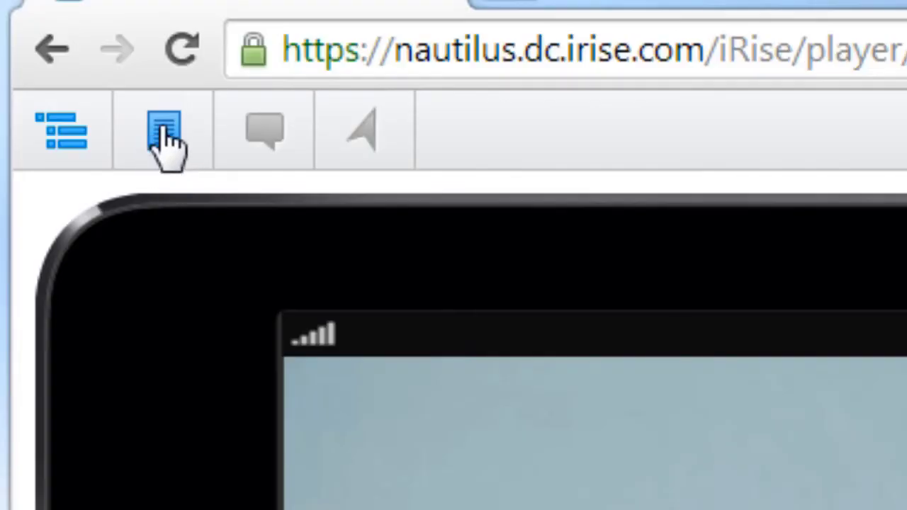
Draft a new requirement linking the message directly to the account
click(166, 137)
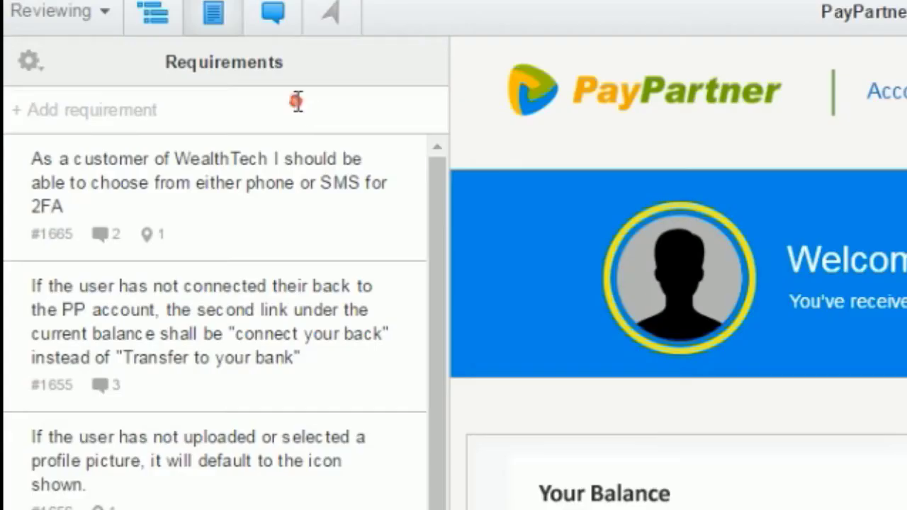
click(293, 102)
text(The "since l)
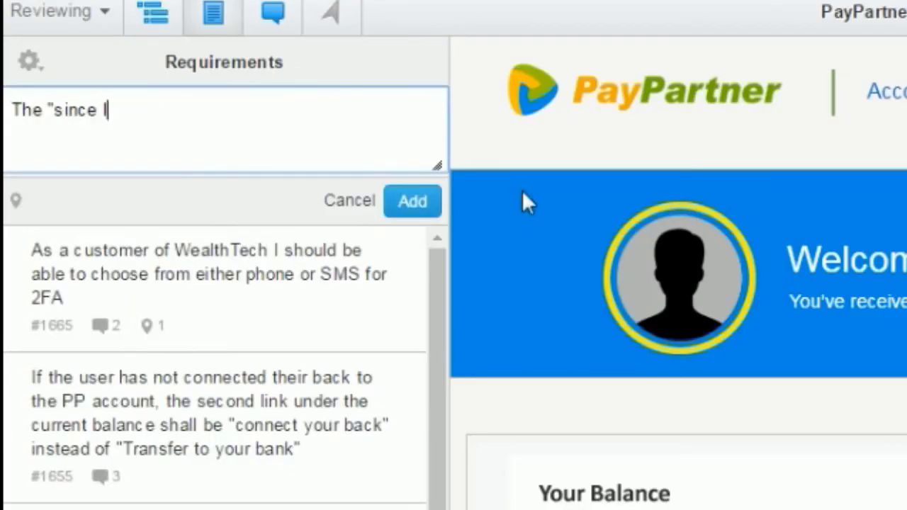
text(k directly to the account)
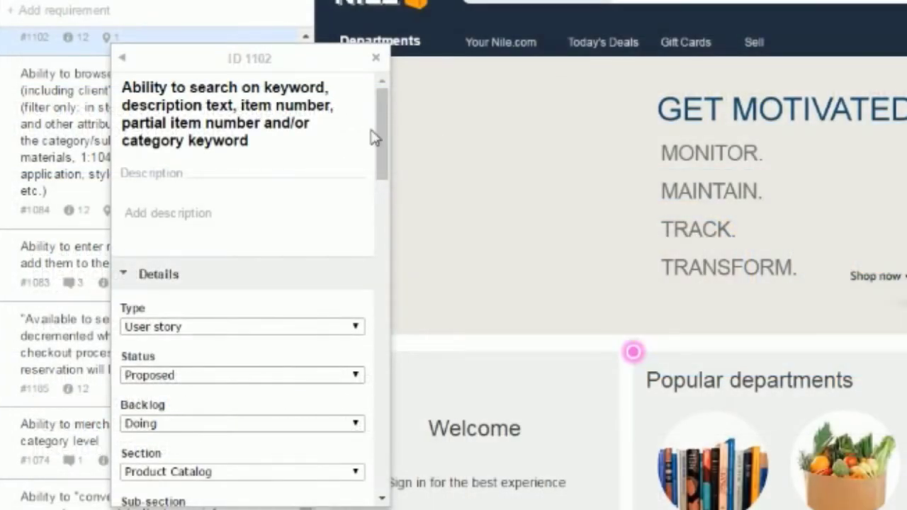
Set requirement 1102's back-end support to Not available and its type to Epic
drag(378, 131, 394, 216)
click(314, 229)
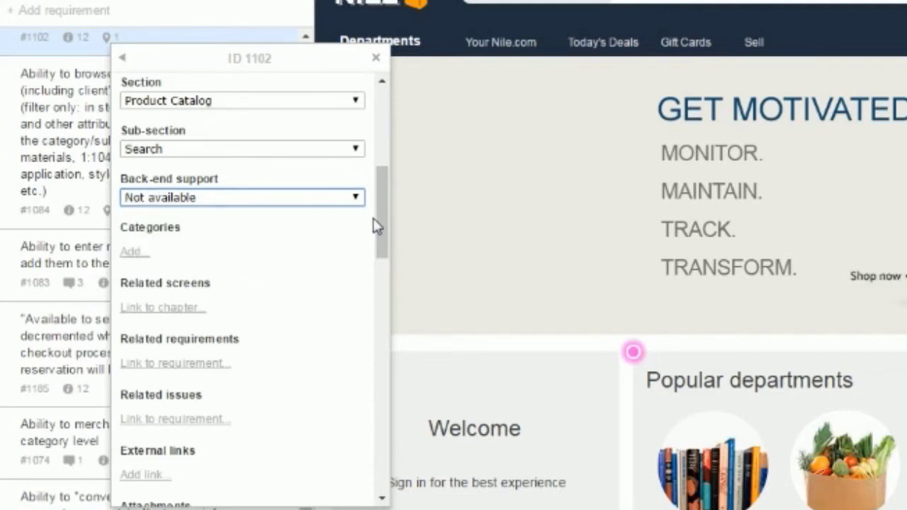
scroll(355, 206, up, 3)
click(339, 153)
click(318, 183)
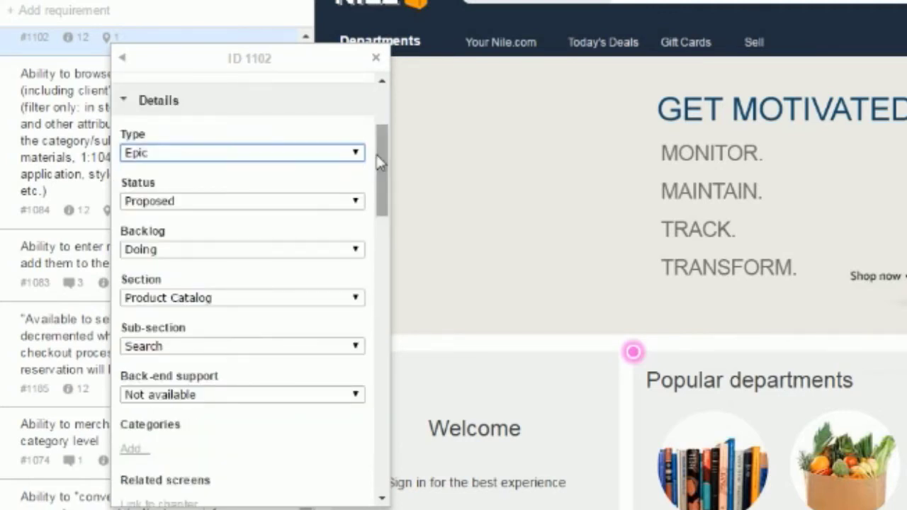
drag(380, 163, 368, 326)
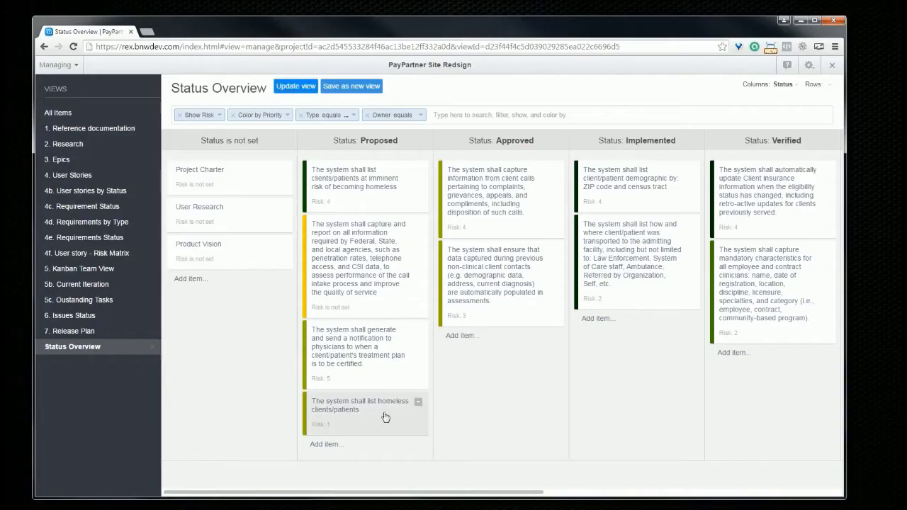
Move the homeless-clients card to Approved, advance the how-and-where card, and apply a type filter
drag(416, 403, 500, 347)
drag(661, 263, 755, 389)
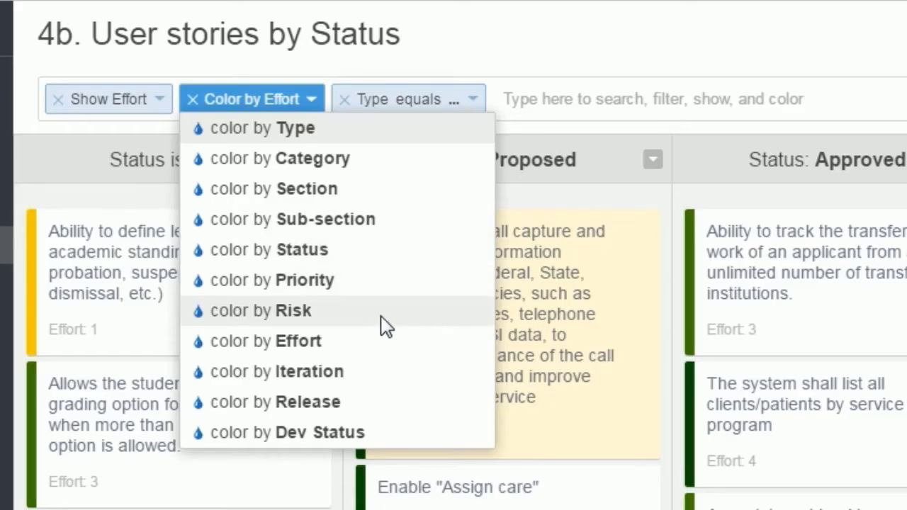
click(472, 100)
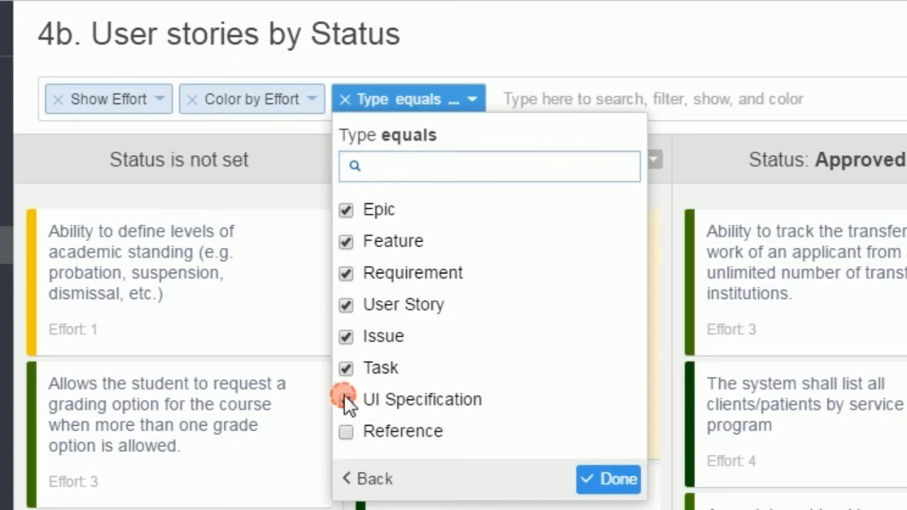
click(612, 479)
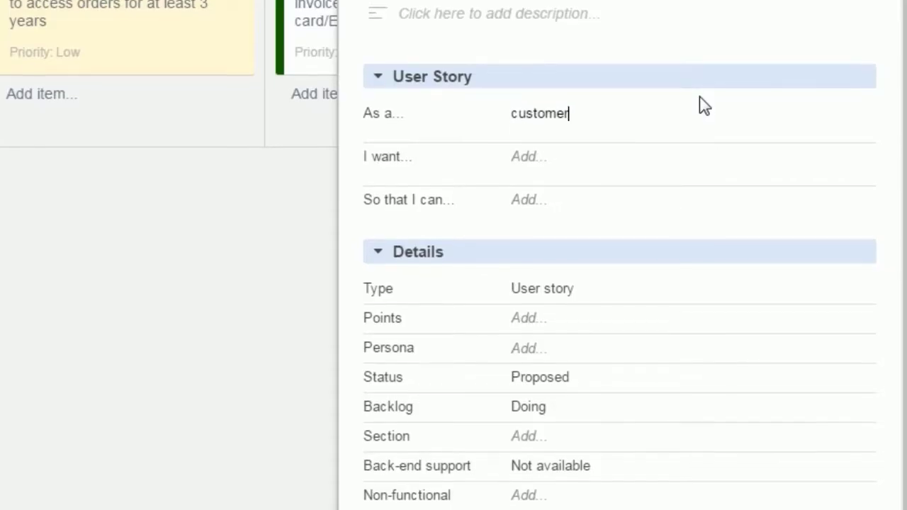
Write the story: I want 'to access my previous purchases' so that I can 'make orders based on them'
key(Tab)
text(to access my previo)
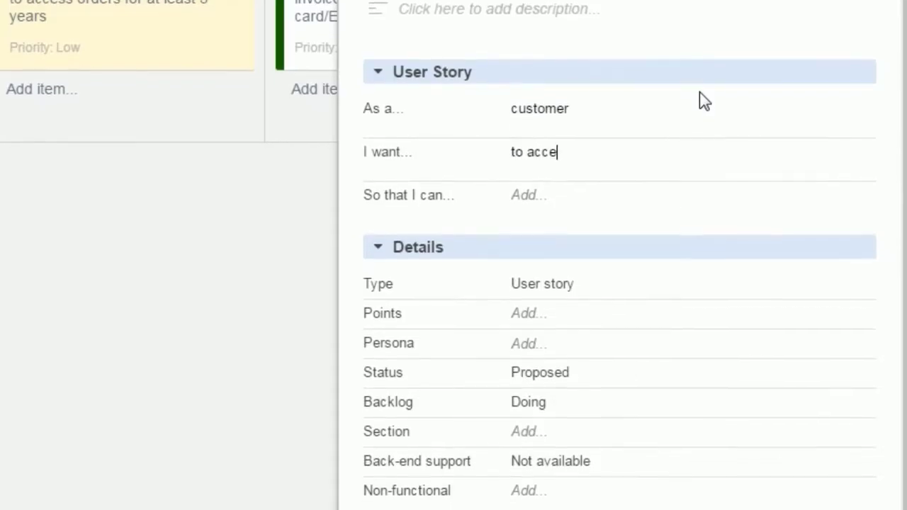
text(us purchases)
key(Tab)
text(make orders )
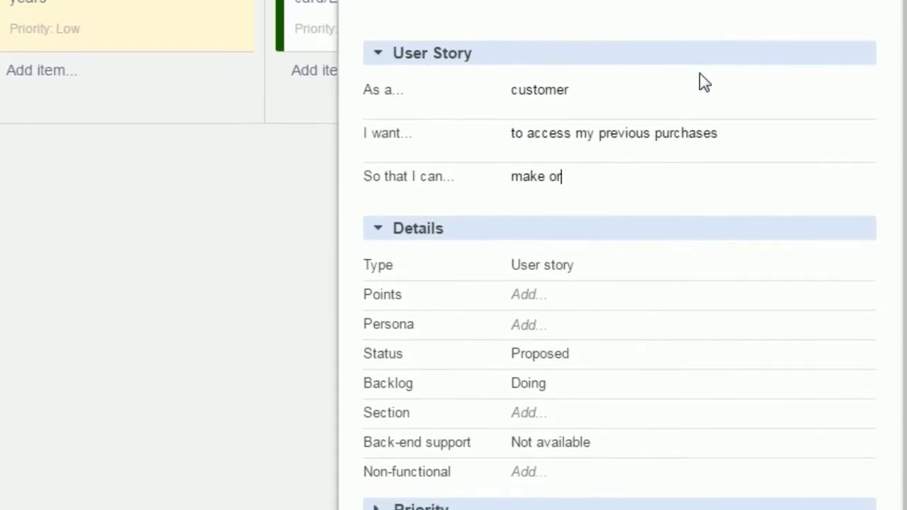
text(based on them)
Give the story 8 points and the Power Buyer persona, then view the persona image
click(539, 290)
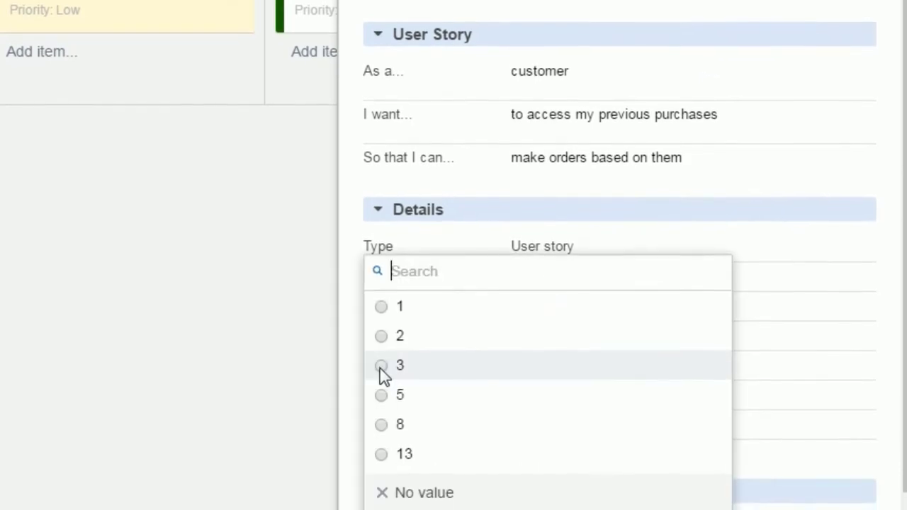
click(396, 440)
click(529, 299)
click(534, 293)
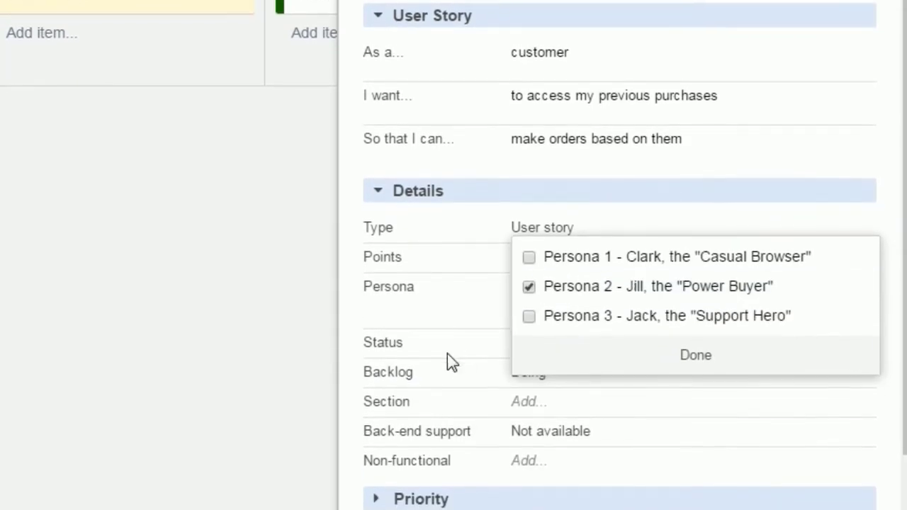
click(691, 359)
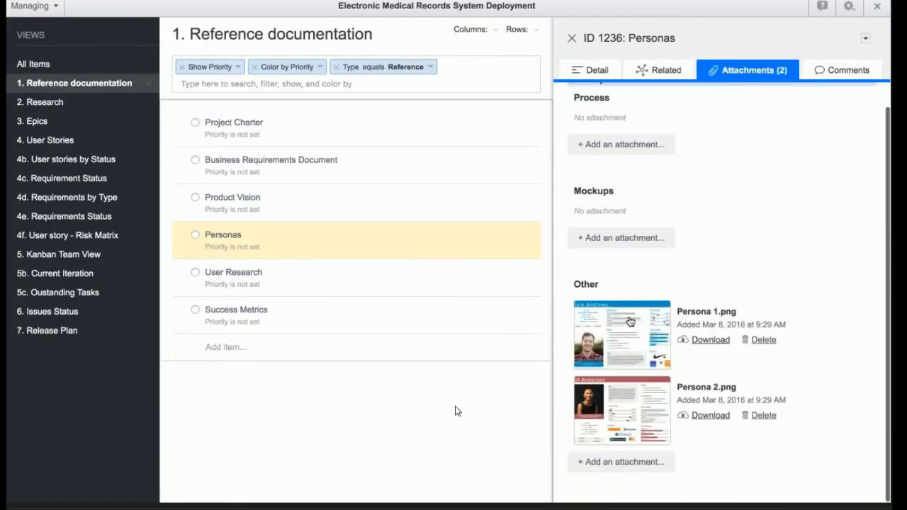
click(631, 326)
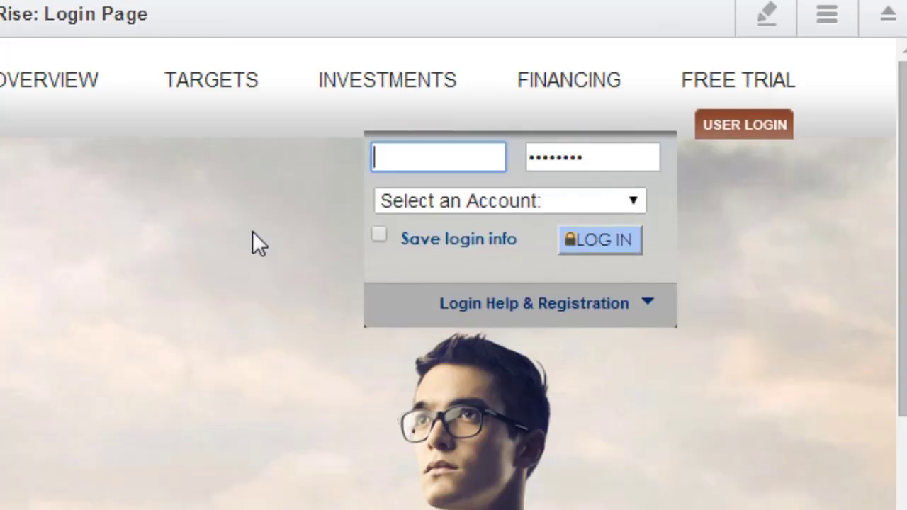
Log in with a username, open the Groceries budget details, and view the GOOG stock page
text(jsmit)
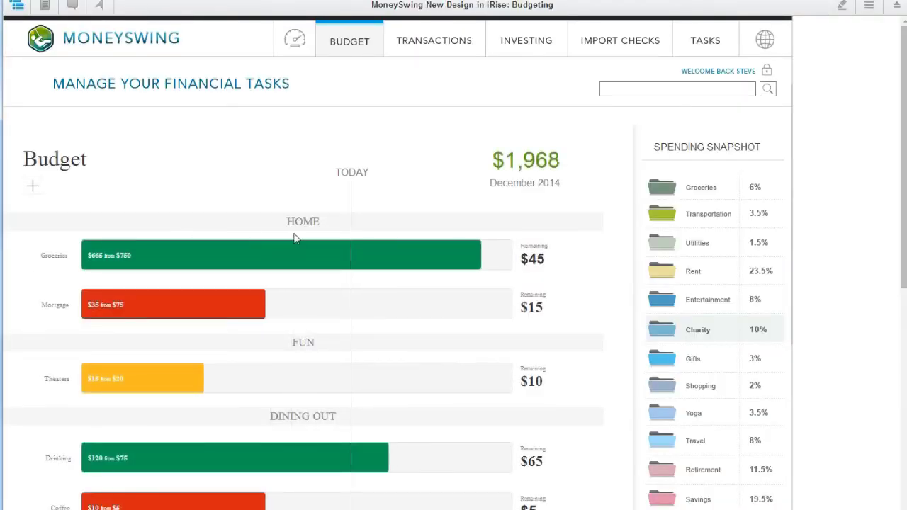
click(389, 267)
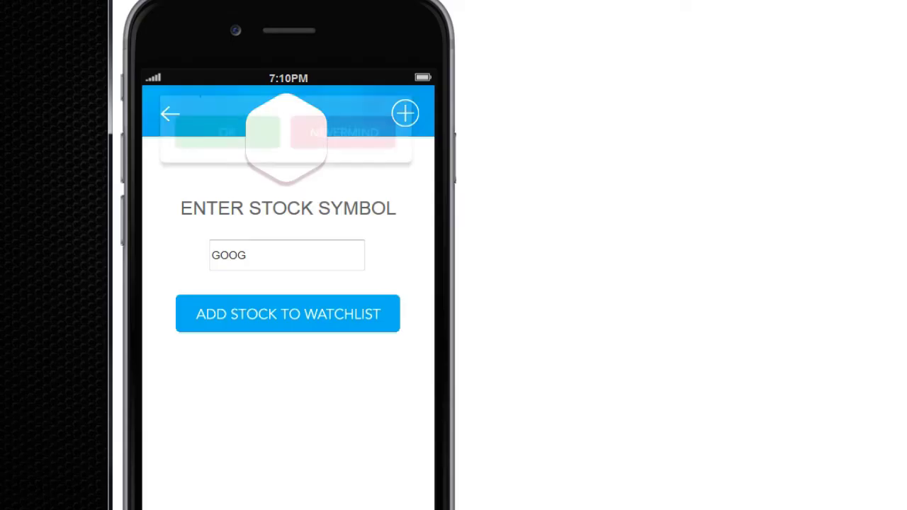
click(225, 363)
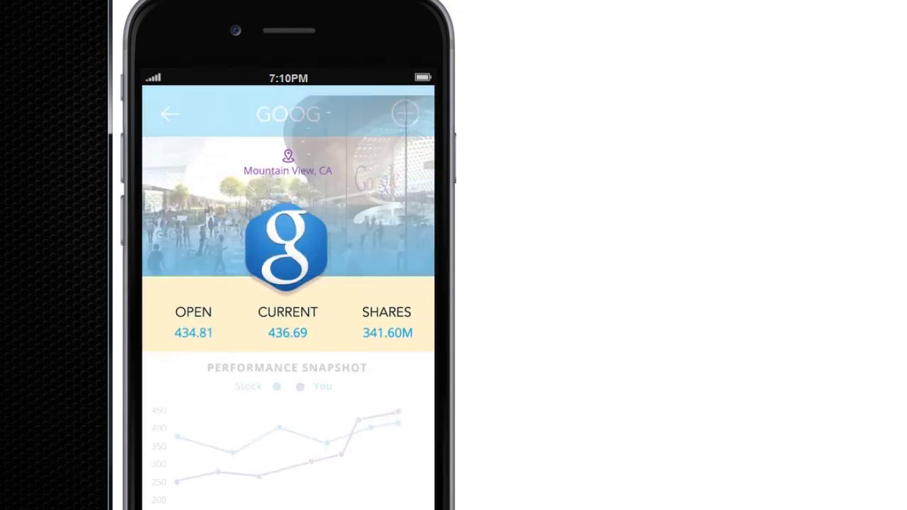